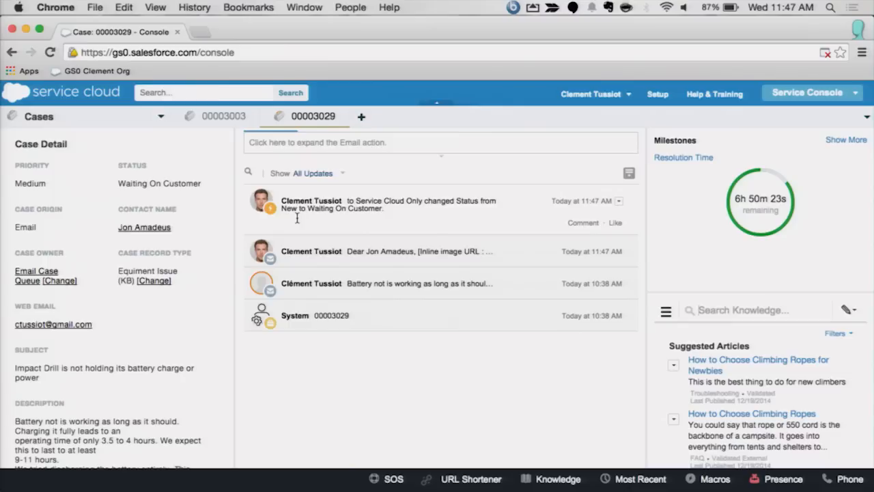
Step: Search the macros for "send" and run "Send First Response and update Status" on the Impact Drill case
key(Escape)
key(m)
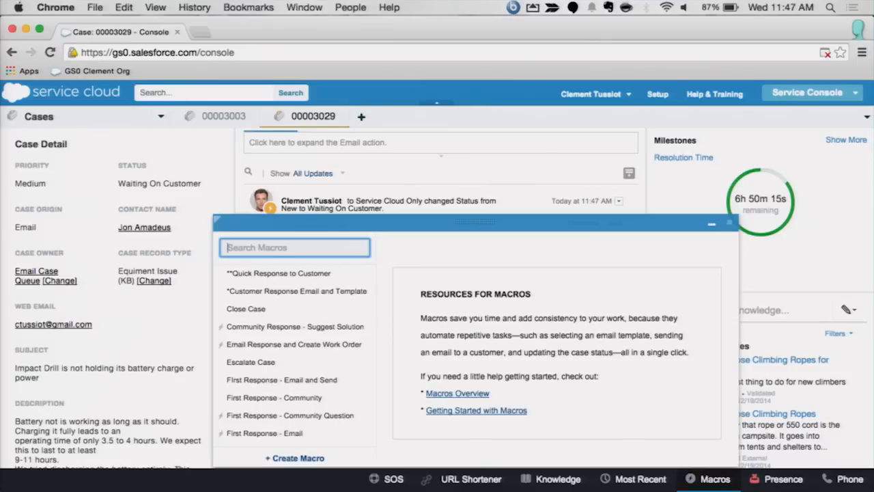
text(firs)
key(BackSpace)
key(BackSpace)
key(BackSpace)
key(BackSpace)
text(send)
key(Return)
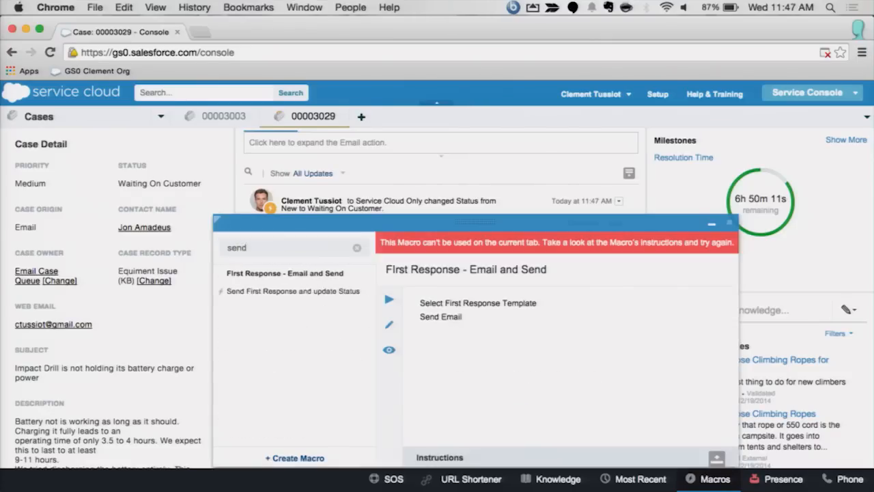
key(Down)
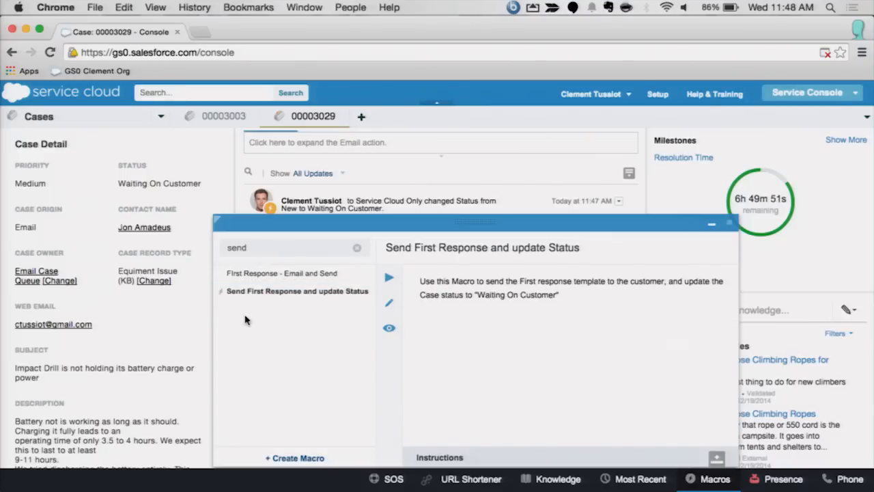
key(d)
key(Return)
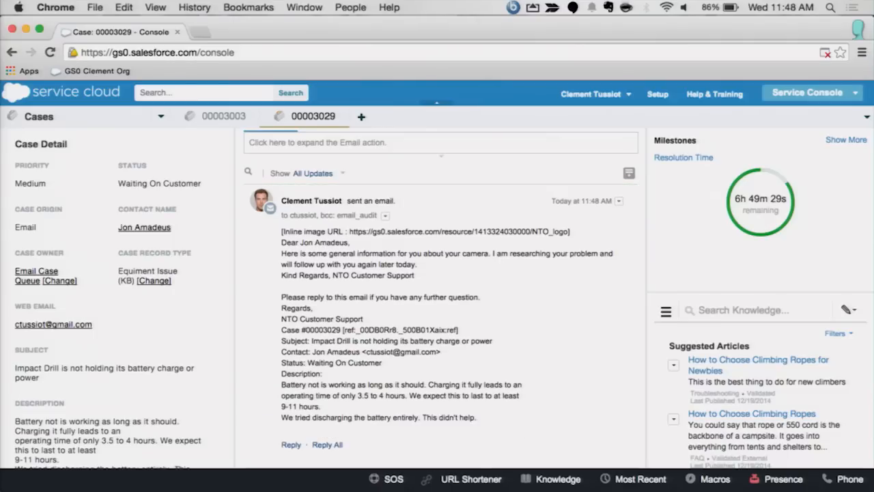
Step: Expand the newest sent email in the case feed and select the Schedule Appointment action for the case
click(457, 205)
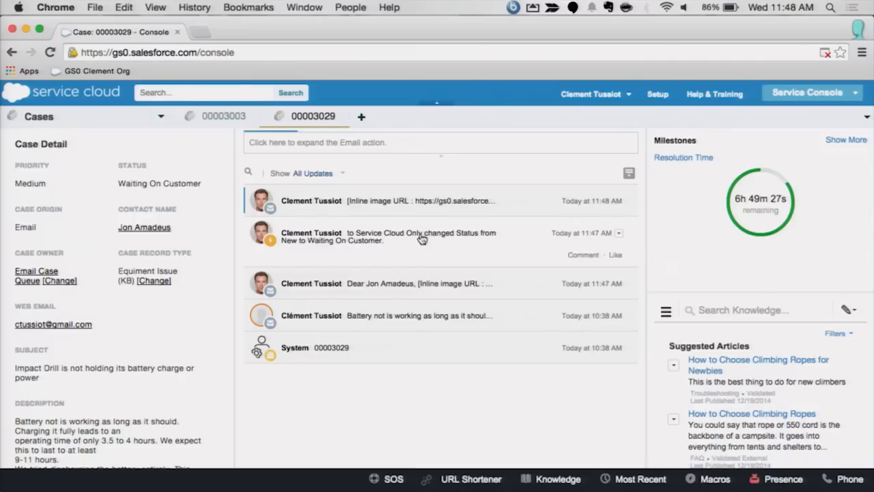
click(493, 206)
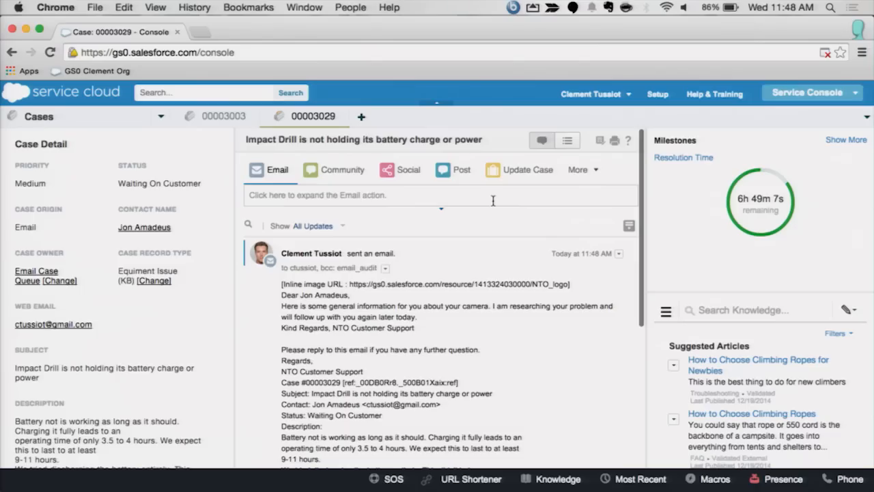
click(578, 169)
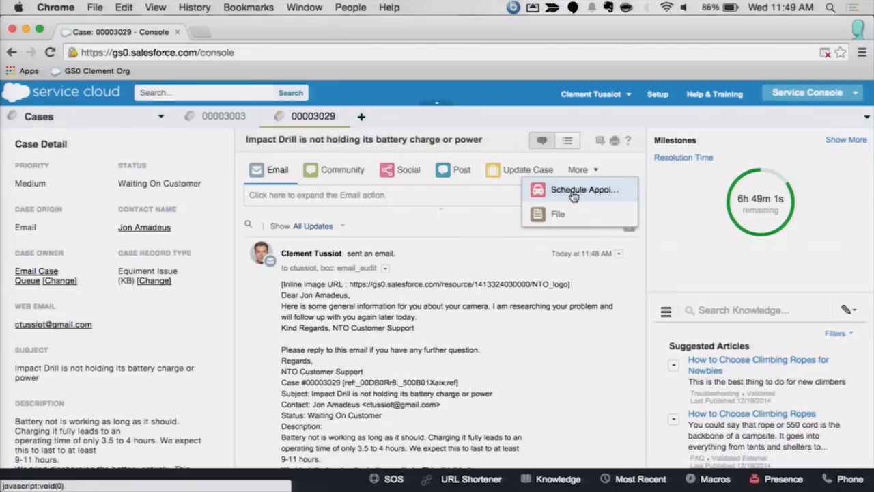
click(573, 194)
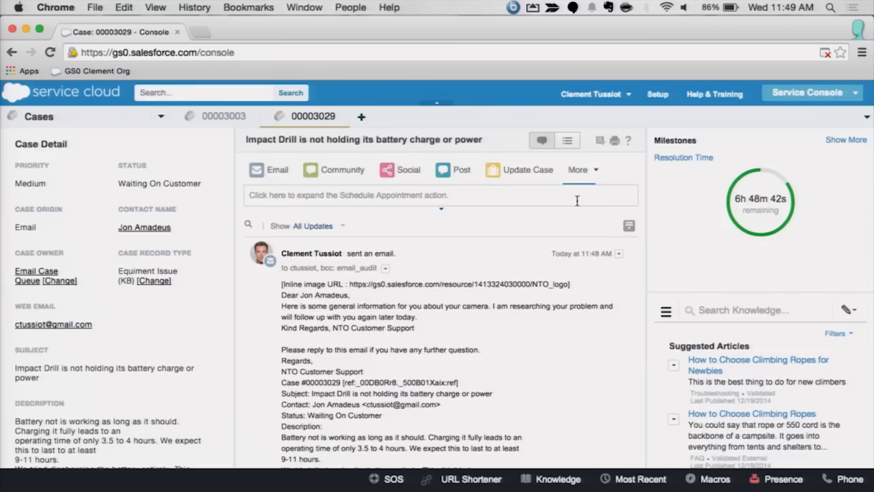
Step: Edit the "Send First Response and update Status" macro and add a Select Schedule Appointment Action instruction under Active Case Tab
key(m)
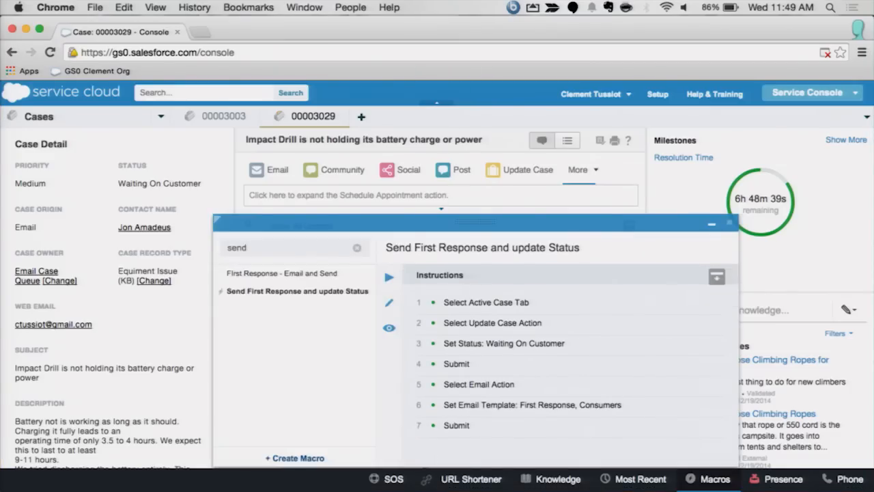
key(e)
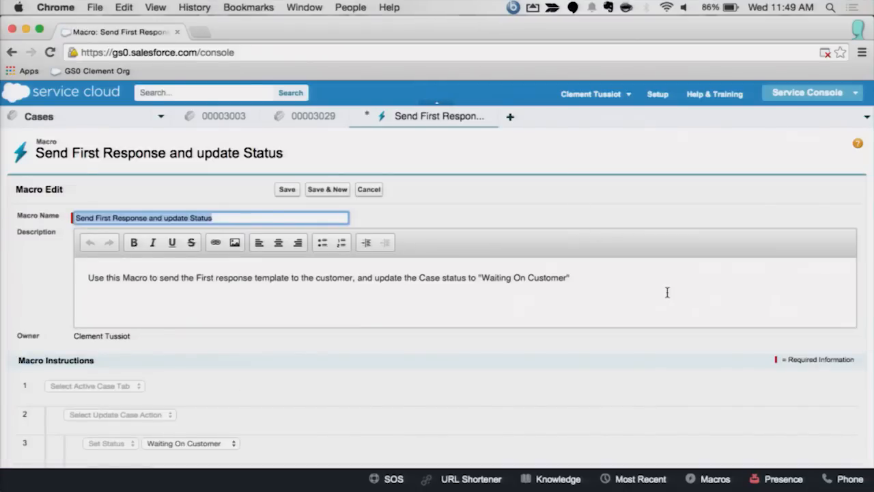
scroll(667, 293, down, 5)
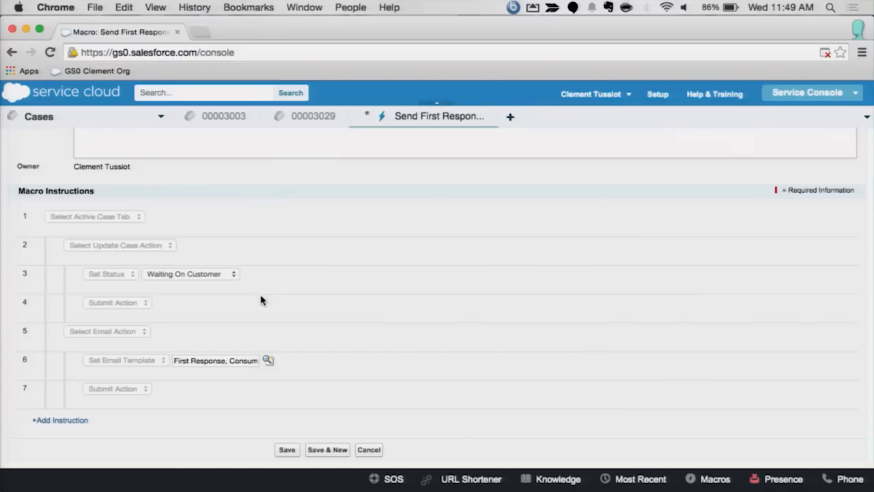
click(79, 421)
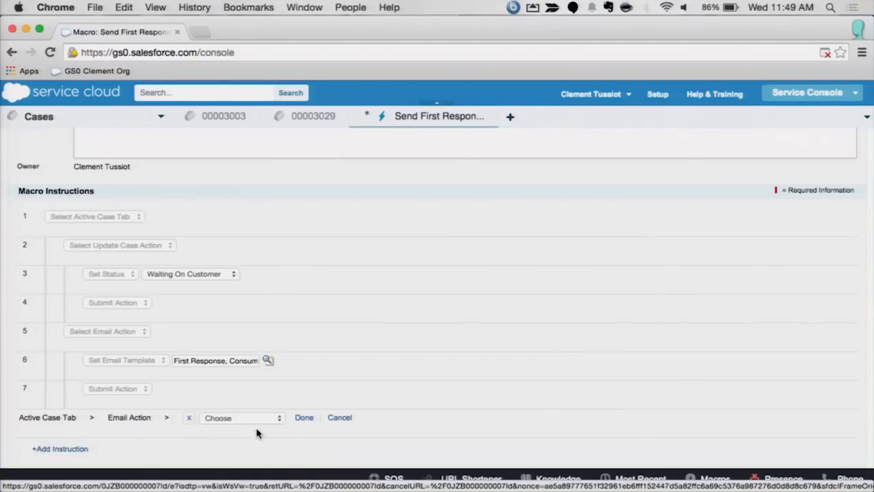
click(189, 419)
click(186, 417)
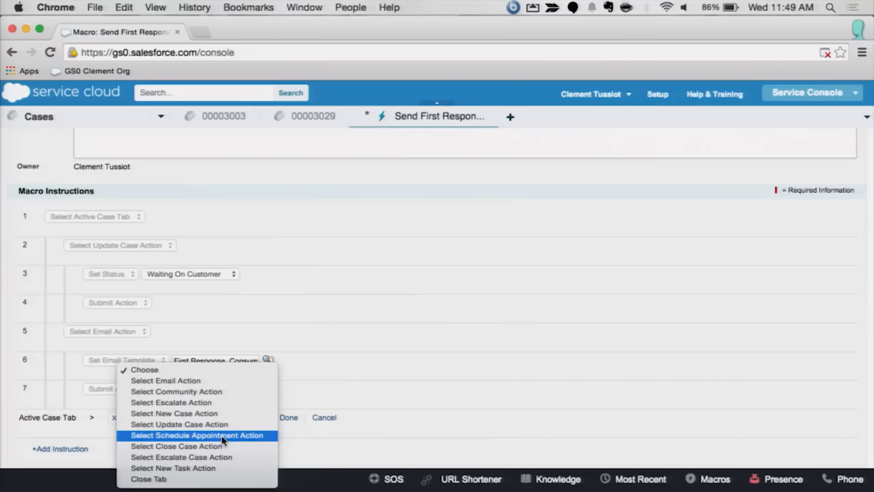
click(220, 436)
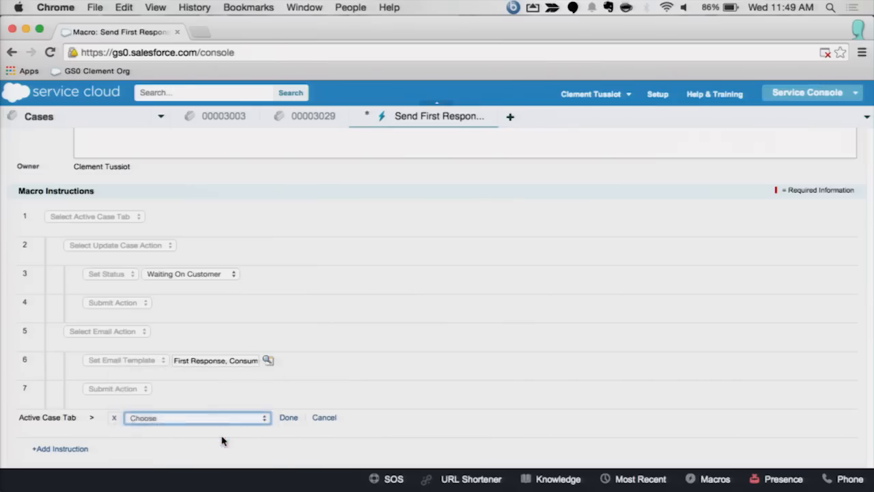
click(289, 418)
Step: Add a Set Dealer instruction to the Schedule Appointment action, using the account lookup to choose Global Media
scroll(366, 416, down, 1)
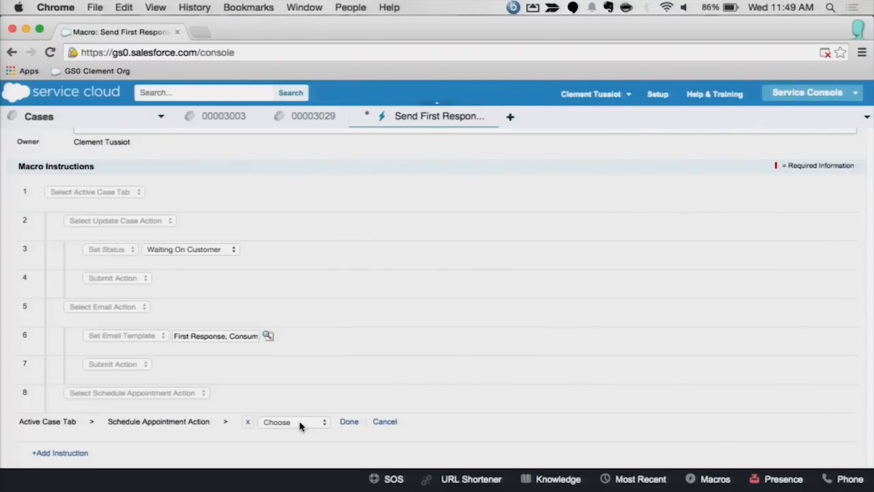
click(301, 423)
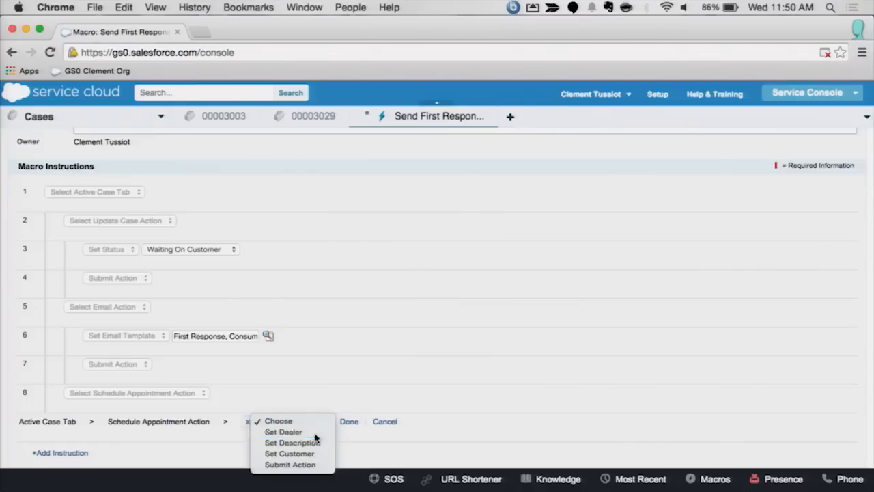
click(312, 433)
click(354, 421)
text(Glo)
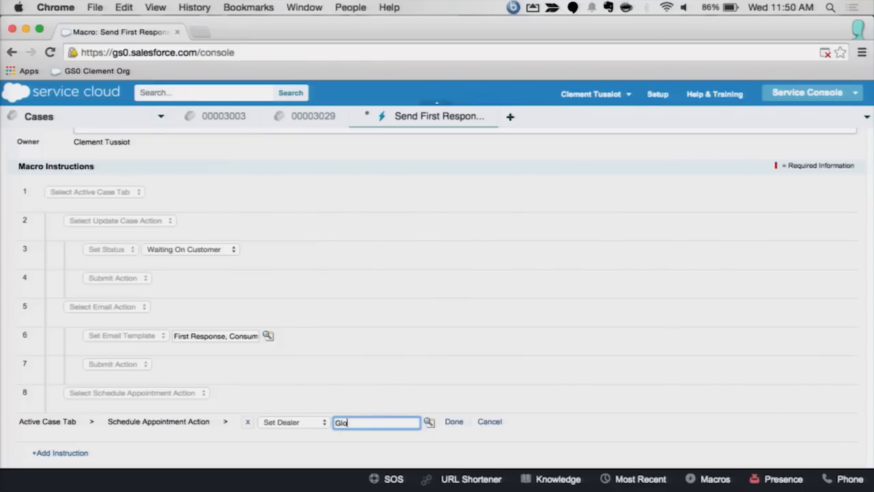
text(bal Media)
click(429, 421)
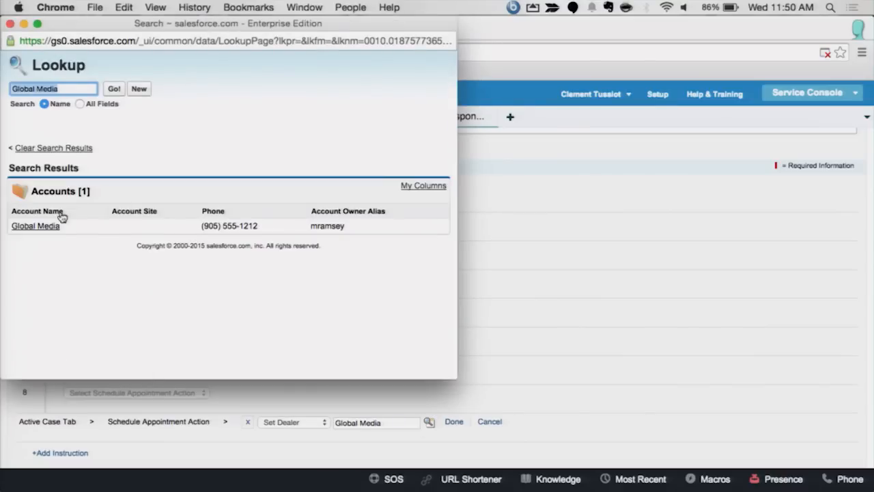
click(45, 227)
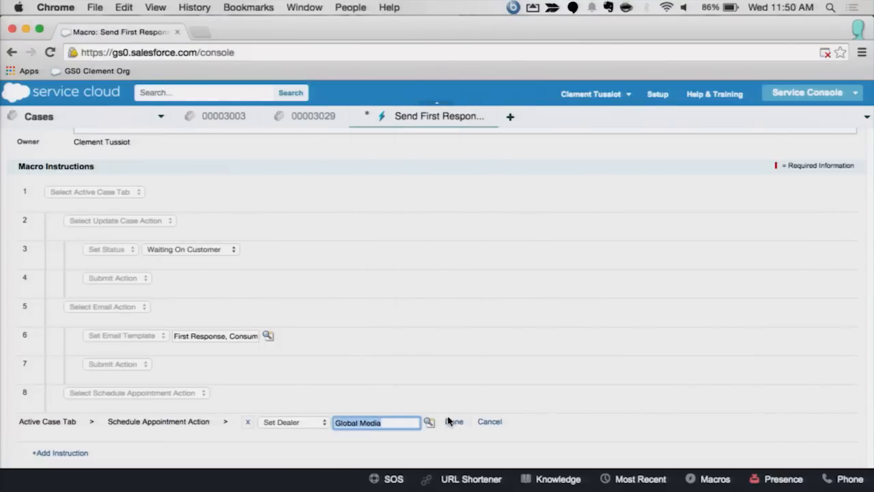
click(452, 424)
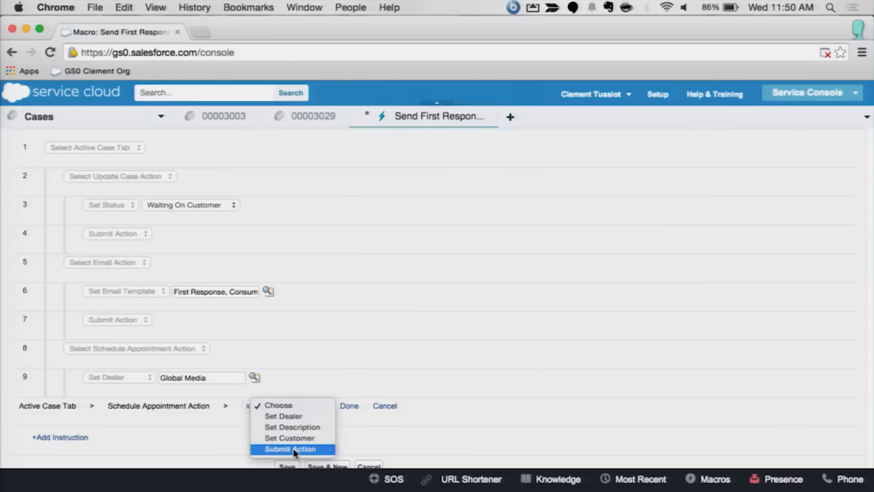
Step: Add a Submit Action instruction to the Schedule Appointment action, save the macro and close it
click(293, 449)
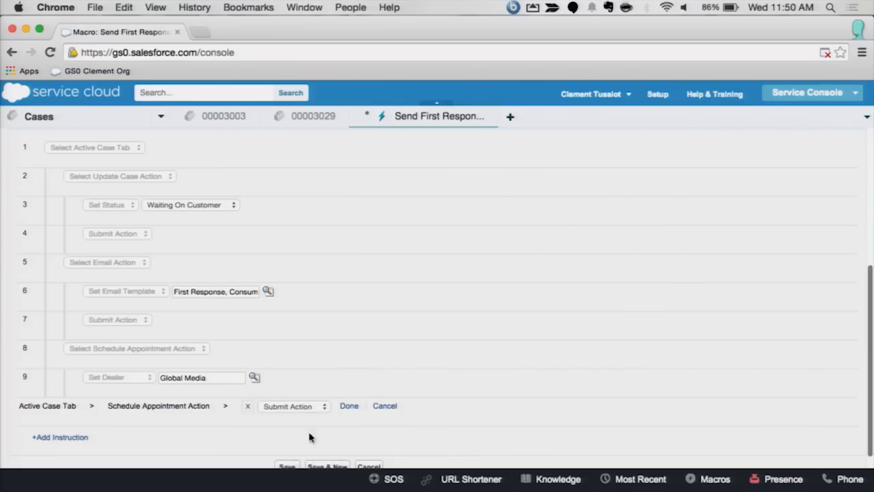
click(348, 406)
scroll(372, 386, down, 2)
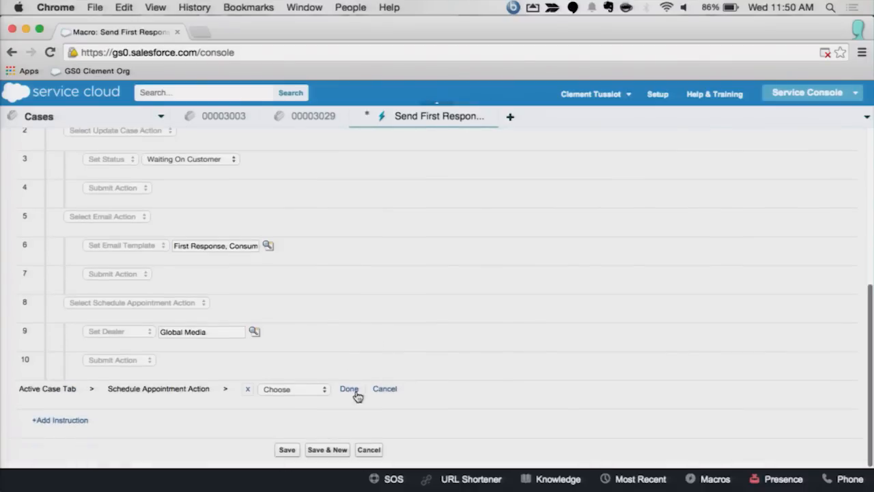
click(283, 451)
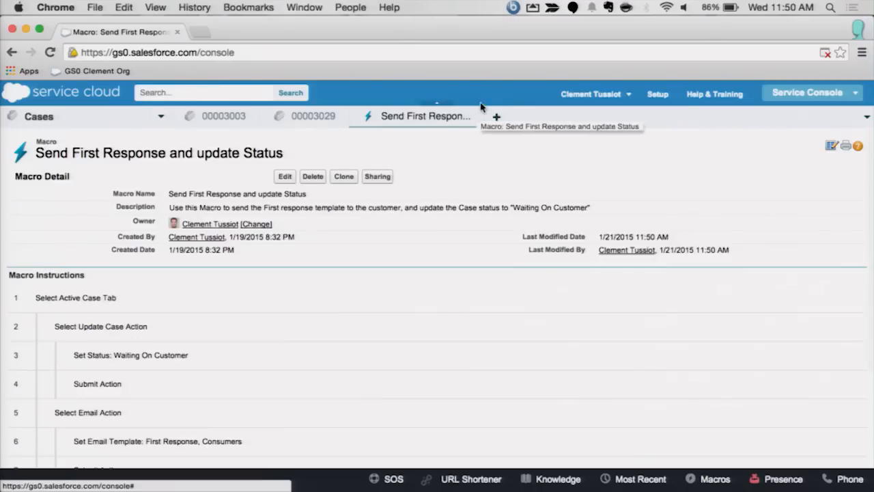
click(478, 117)
key(Escape)
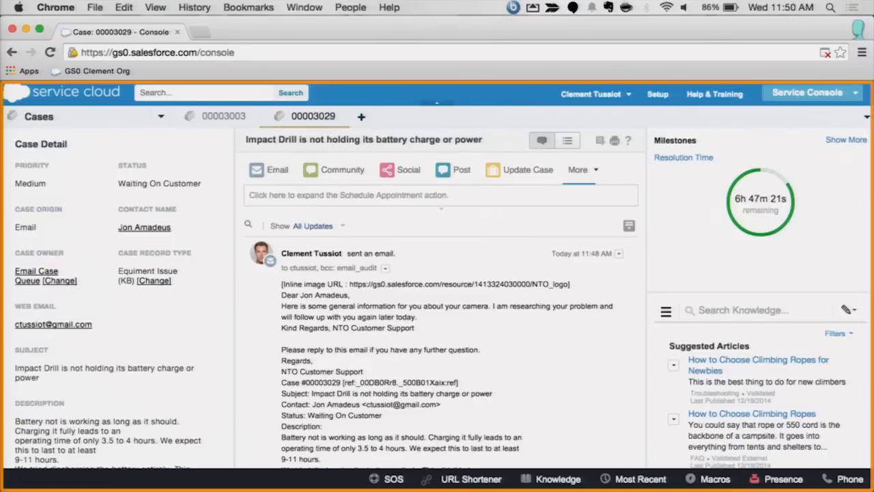
Step: Find the macro with the search "send fi", review its instructions and run it on the Impact Drill case
key(m)
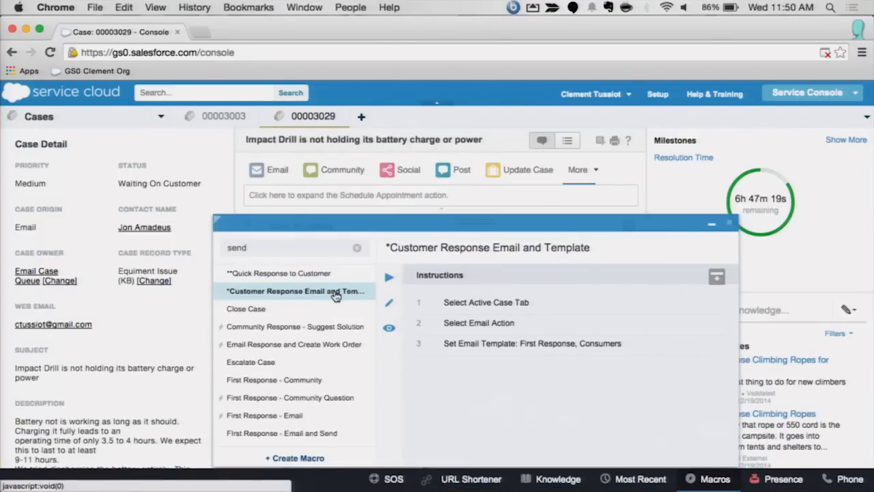
click(304, 254)
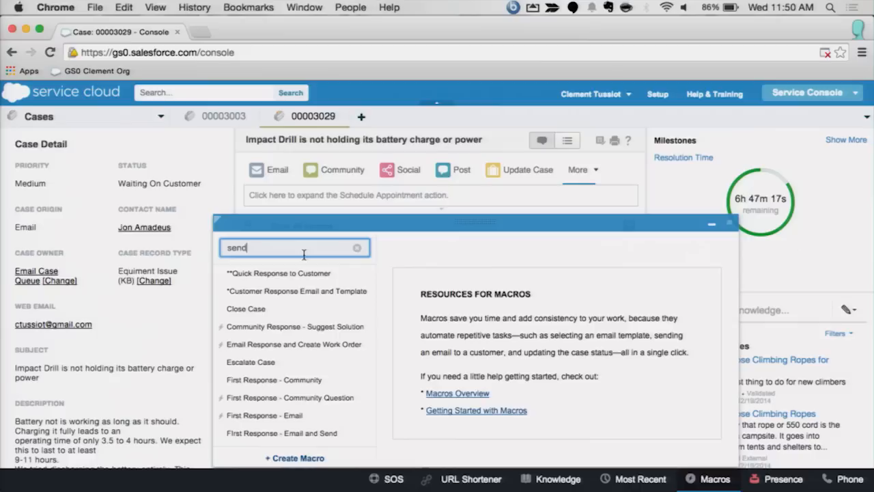
text(e)
key(BackSpace)
text(fi)
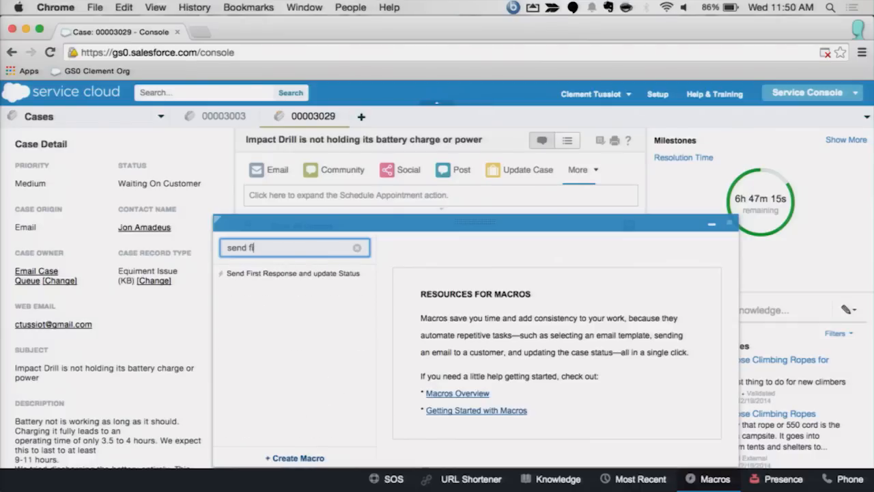
key(Return)
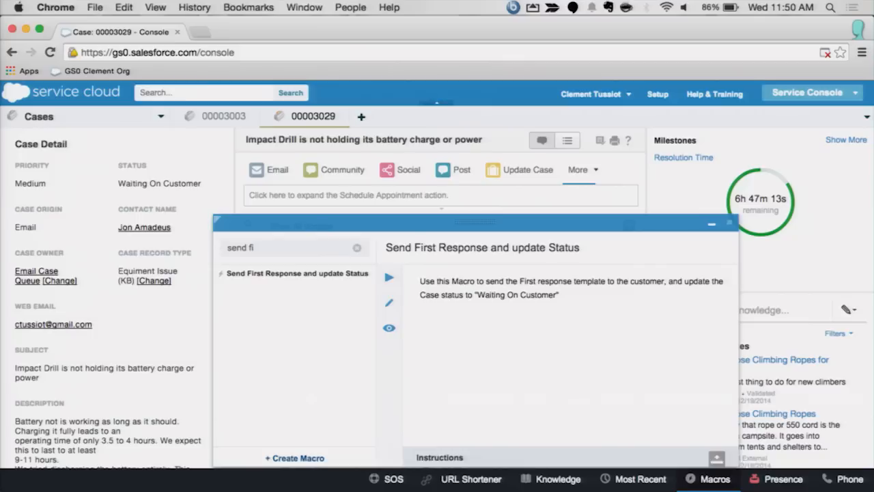
scroll(584, 406, down, 2)
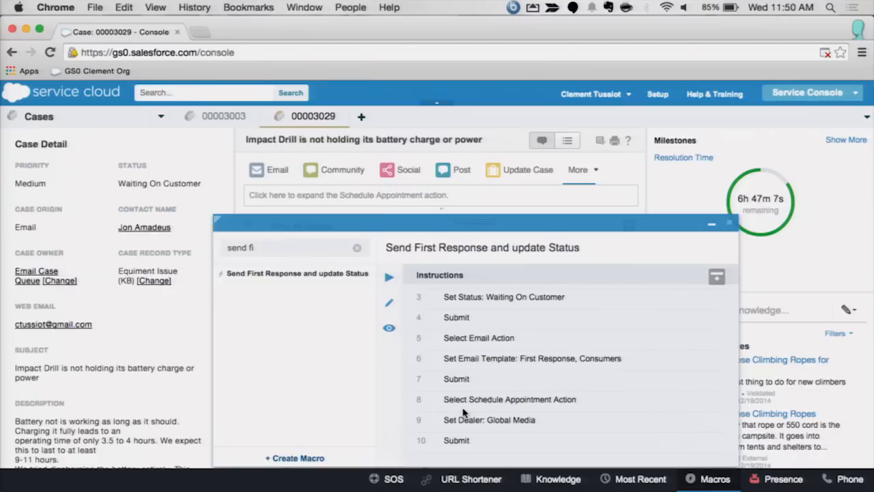
key(Return)
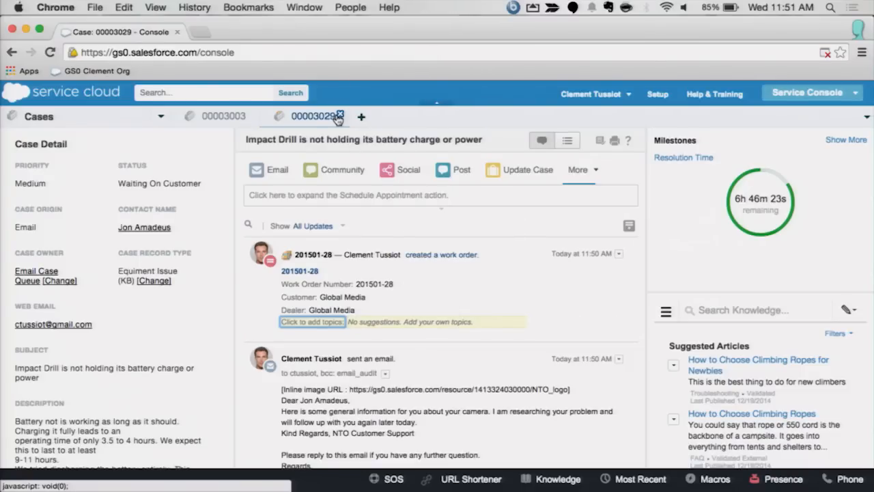
Step: Open the email composer on the Impact Drill case and examine the available From addresses without changing the sender
click(274, 173)
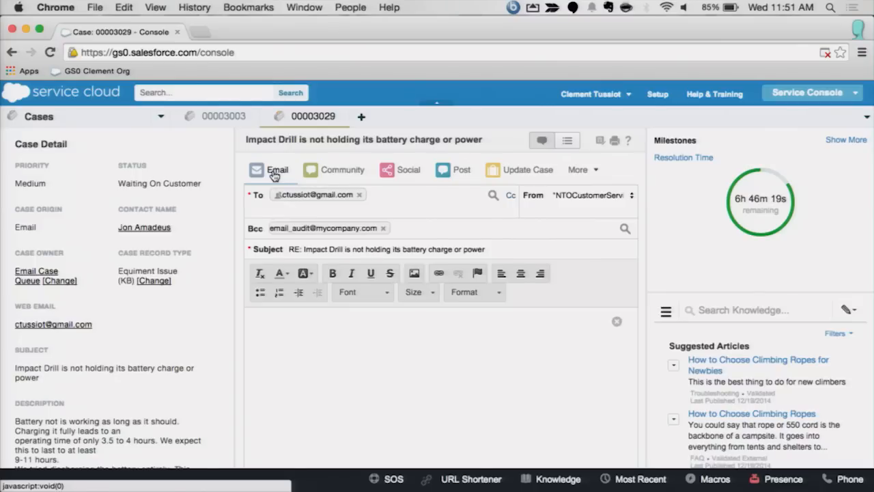
click(591, 197)
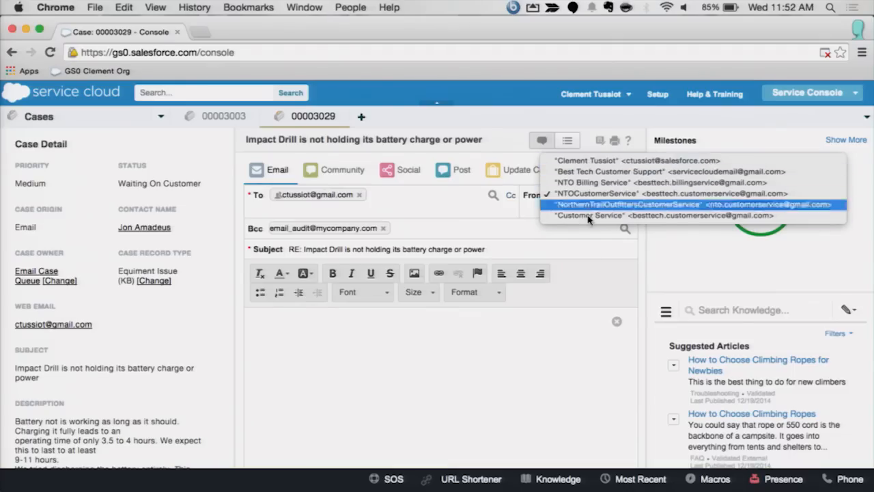
click(519, 351)
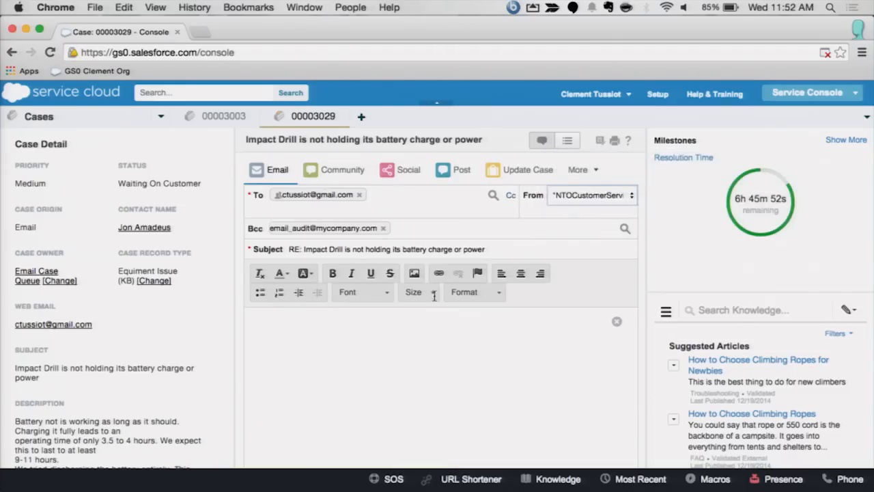
Step: Switch to the case about the wrong statement, open its email composer and examine the From address choices
click(221, 117)
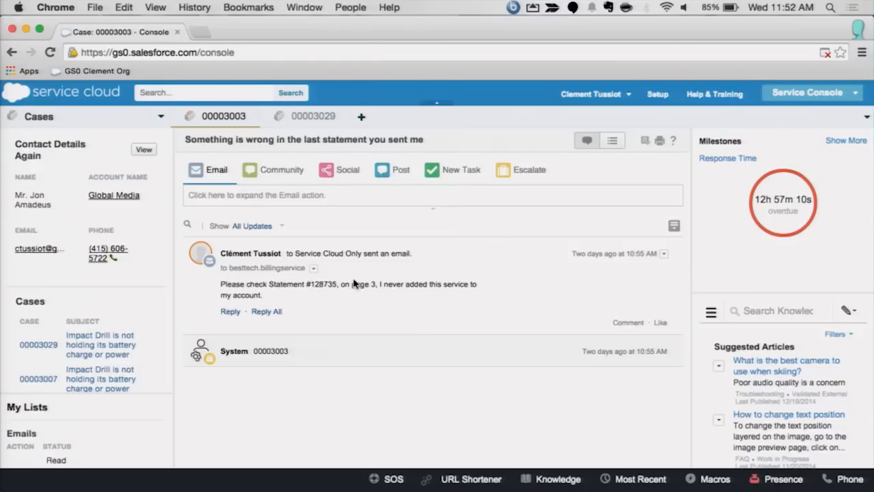
click(216, 170)
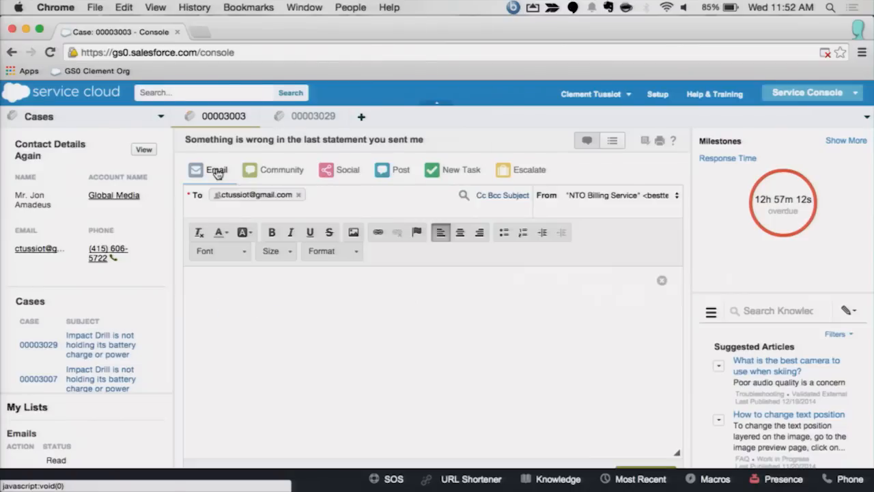
click(646, 198)
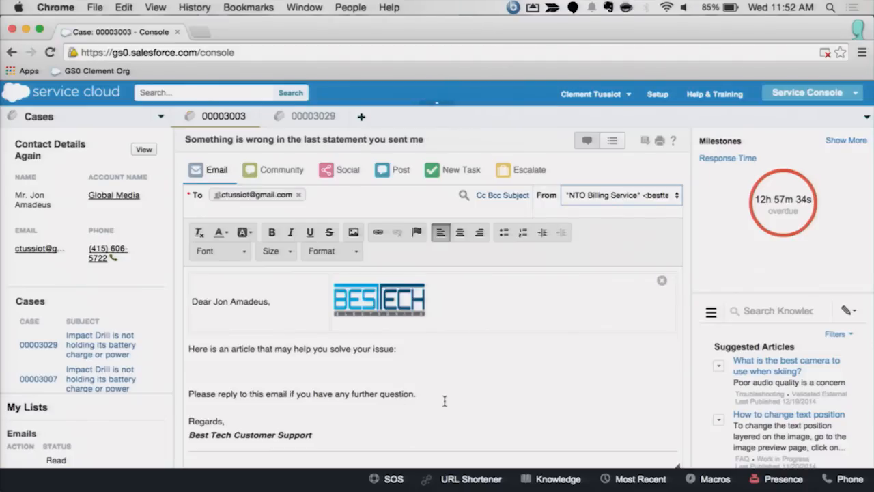
Step: Review the prefilled email draft, start a reply to the customer's message in the feed and return to the Impact Drill case
scroll(504, 401, down, 5)
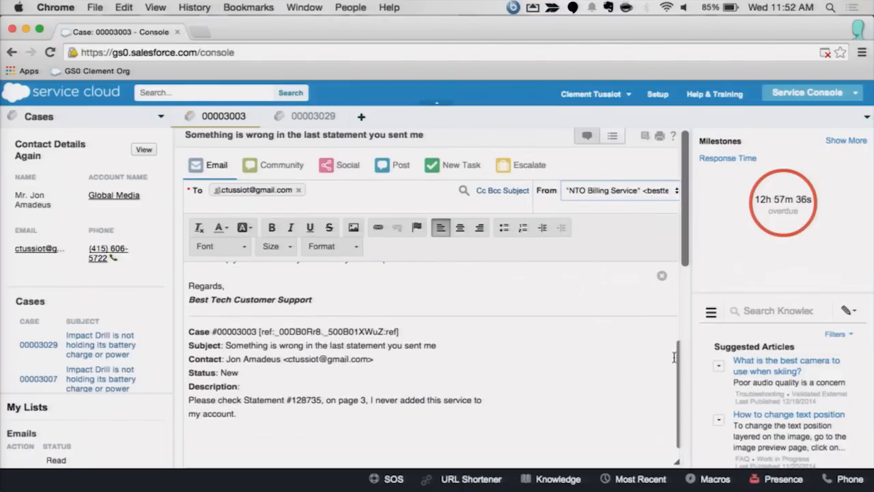
scroll(680, 358, down, 6)
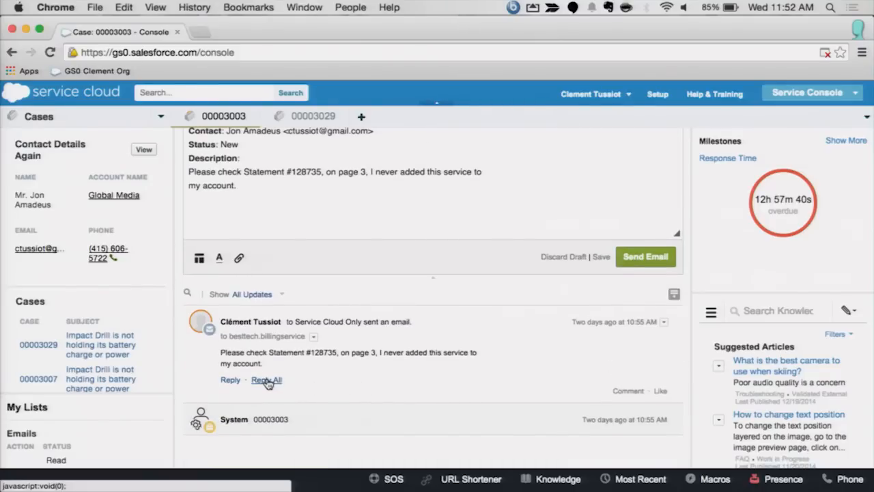
click(230, 380)
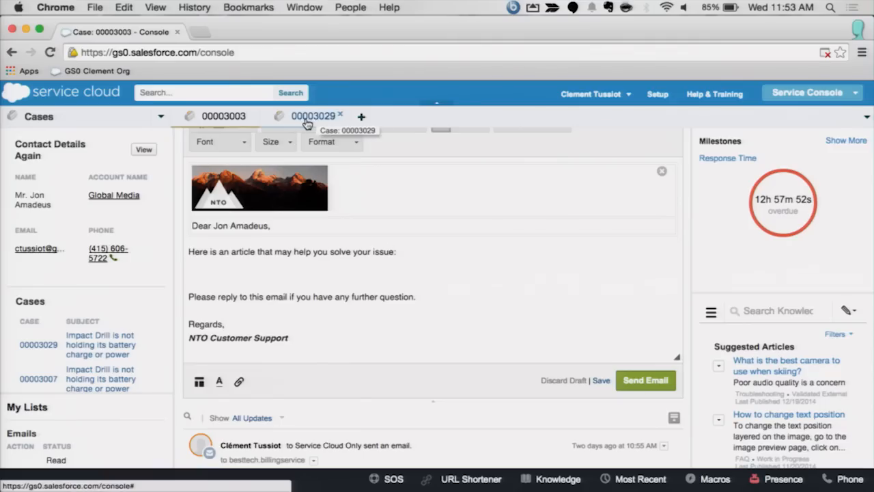
click(307, 117)
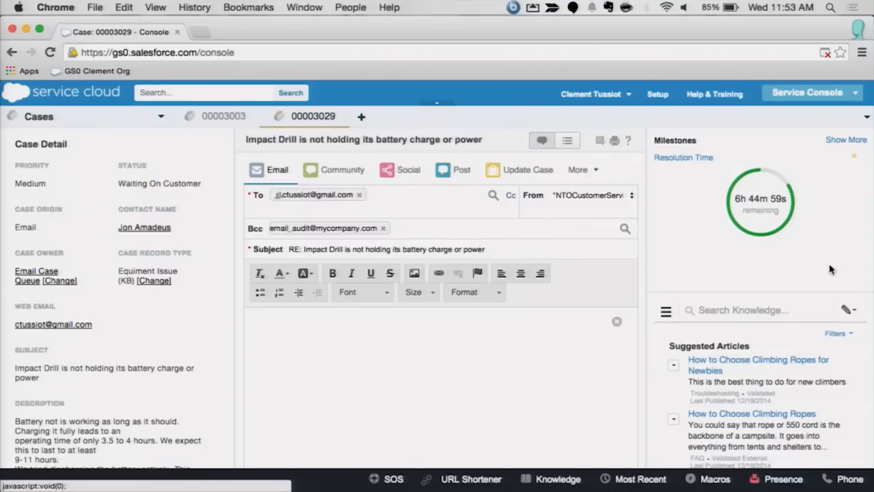